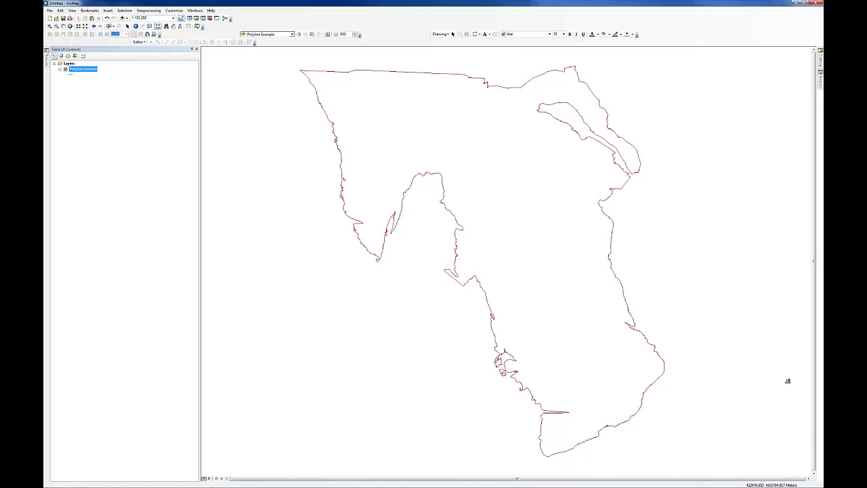
# Search the tools for 'Feature to Polygon' to list Feature To Polygon (Data Management).
pyautogui.click(820, 81)
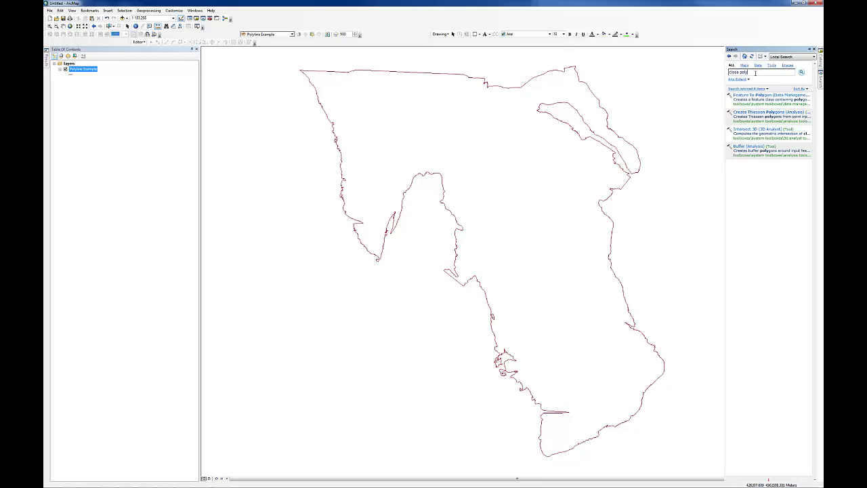
pyautogui.press('BackSpace')
pyautogui.write('Feature to Polygon')
pyautogui.press('Return')
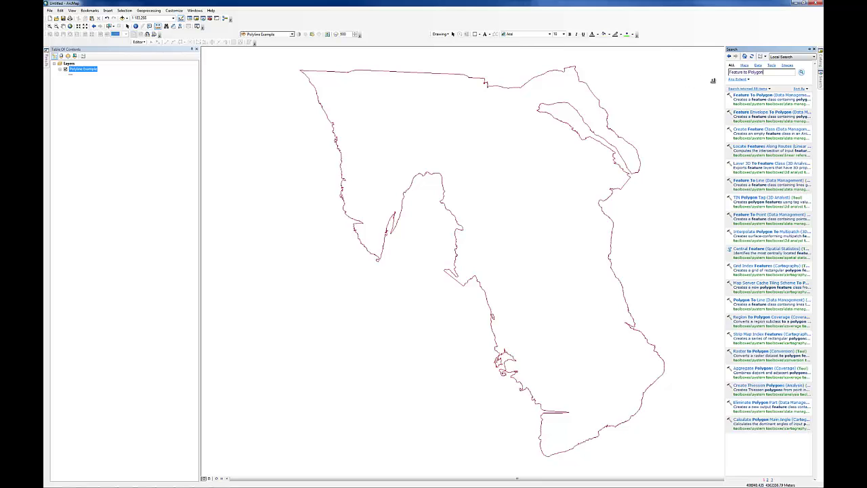
# Open Feature To Polygon, widen its window, and add Polyline Example as input features.
pyautogui.click(759, 99)
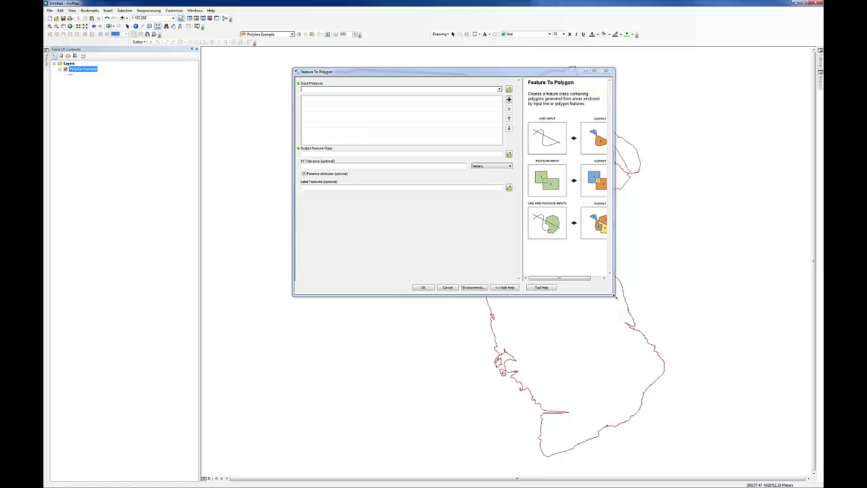
pyautogui.moveTo(614, 297); pyautogui.dragTo(666, 301)
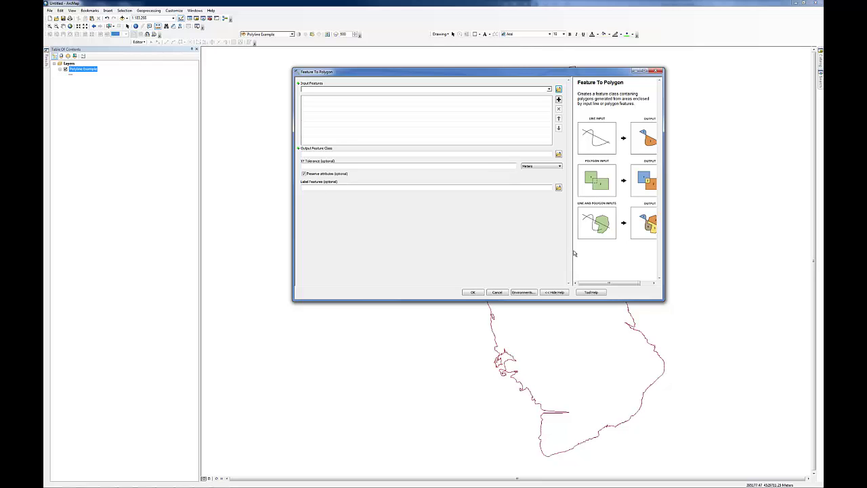
pyautogui.moveTo(573, 253); pyautogui.dragTo(551, 253)
pyautogui.click(526, 88)
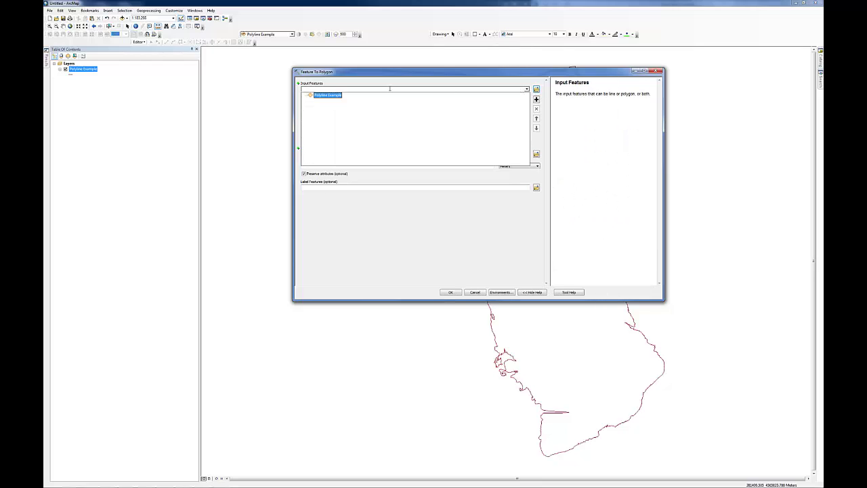
pyautogui.click(339, 96)
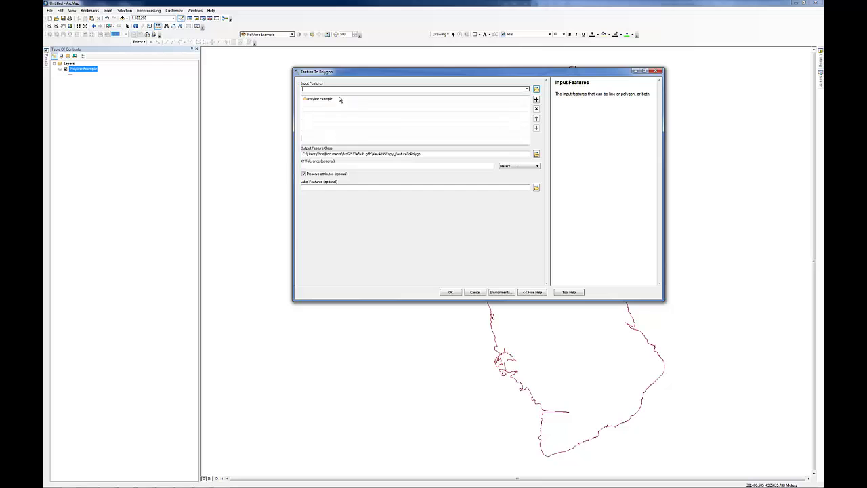
# Set the output to C:\Temp\elev4195Copy\PolylineToPolygonExample.shp.
pyautogui.click(536, 155)
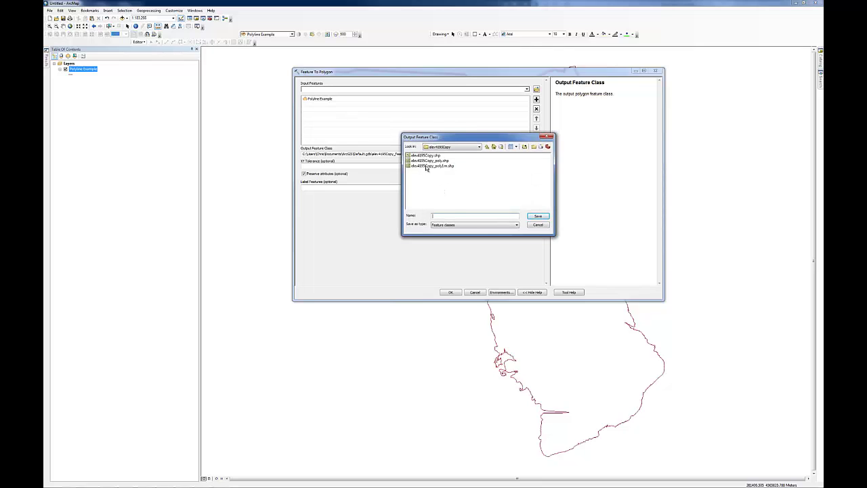
pyautogui.click(427, 167)
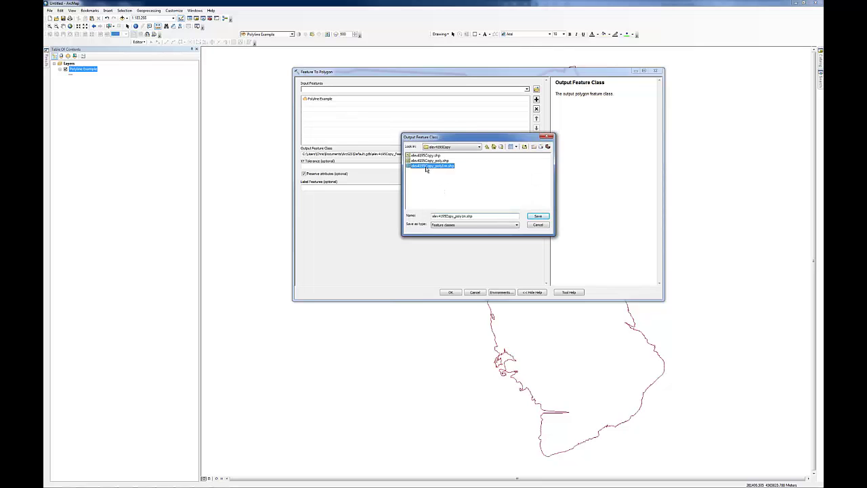
pyautogui.doubleClick(463, 215)
pyautogui.write('PolylineToPolygonExample')
pyautogui.press('Return')
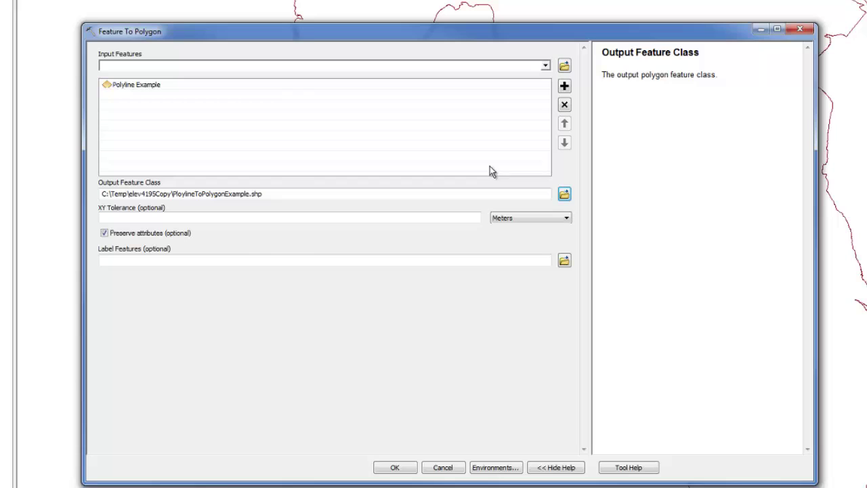
# Run Feature To Polygon with XY tolerance 1 Meters and Preserve attributes unchecked.
pyautogui.click(219, 220)
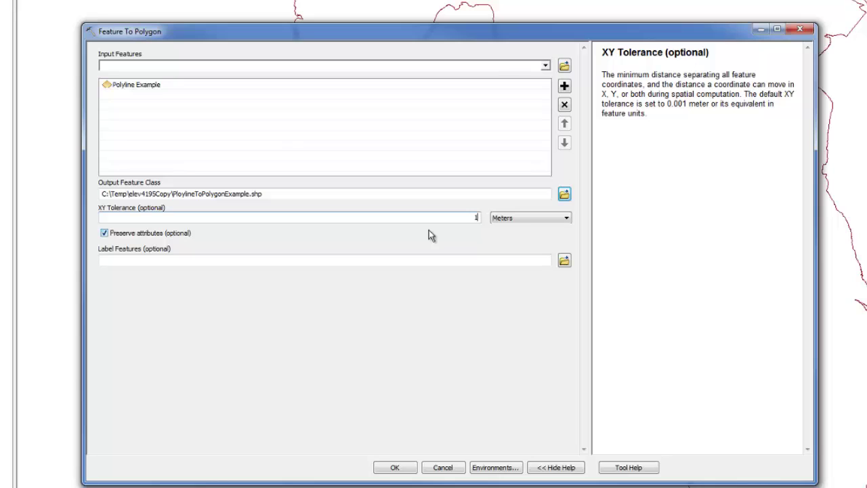
pyautogui.click(103, 234)
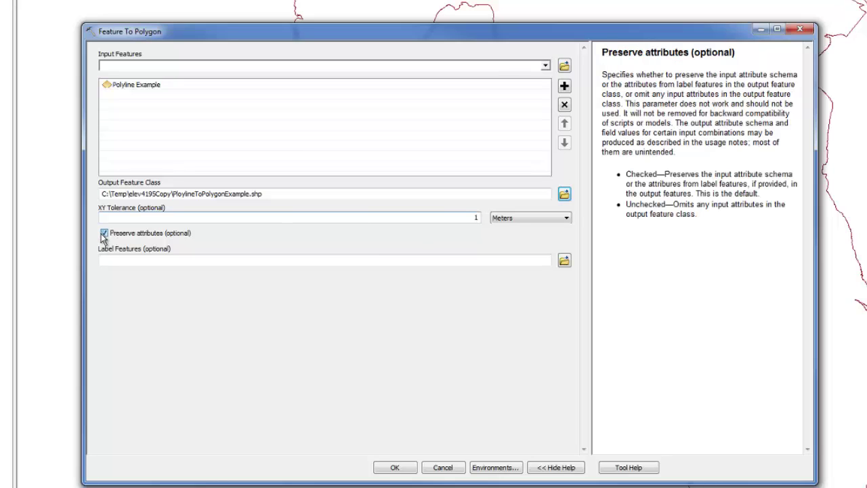
pyautogui.click(104, 233)
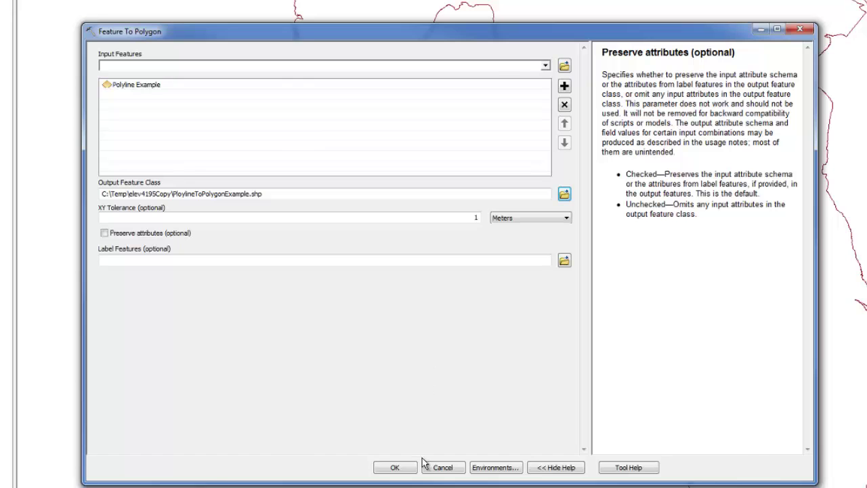
pyautogui.click(393, 469)
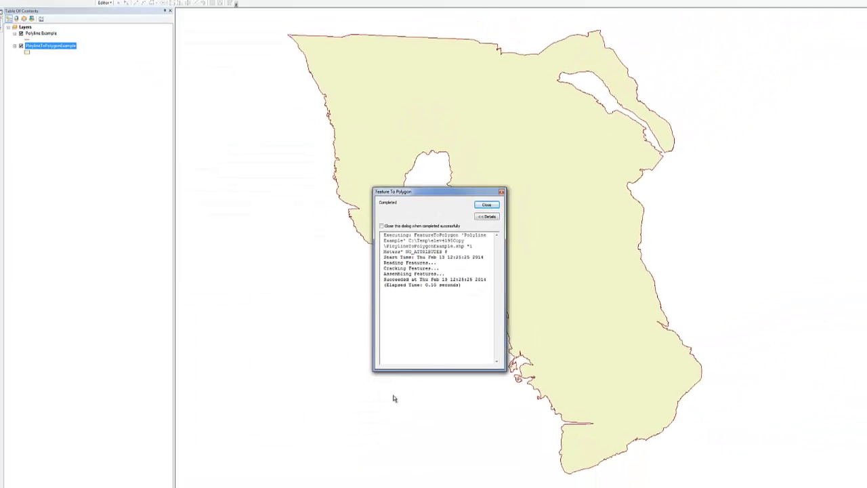
# Close the progress report and leave only Polyline Example checked in the Table of Contents.
pyautogui.click(476, 222)
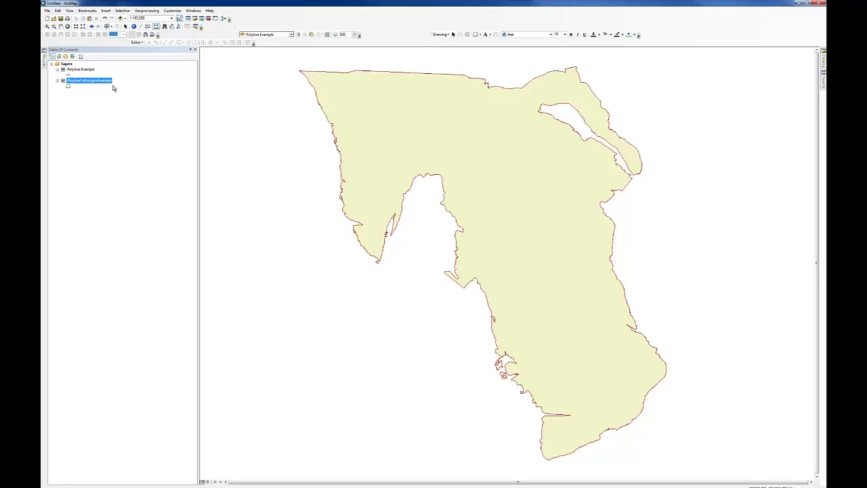
pyautogui.click(63, 69)
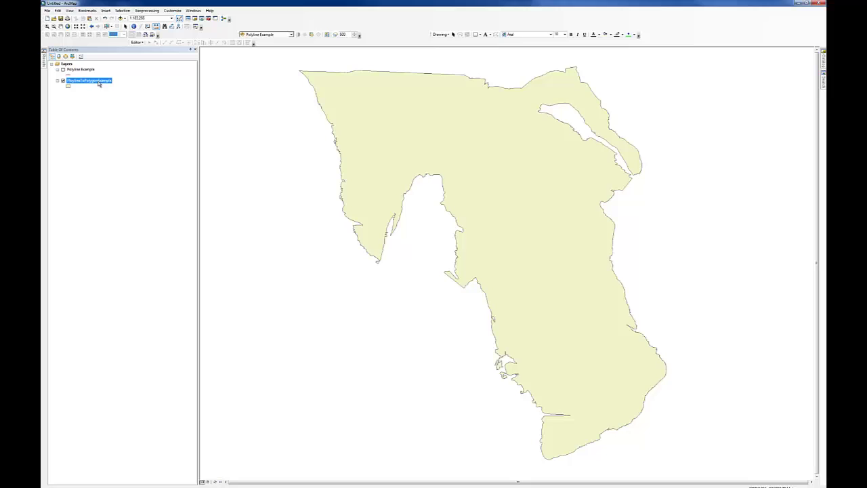
pyautogui.click(63, 80)
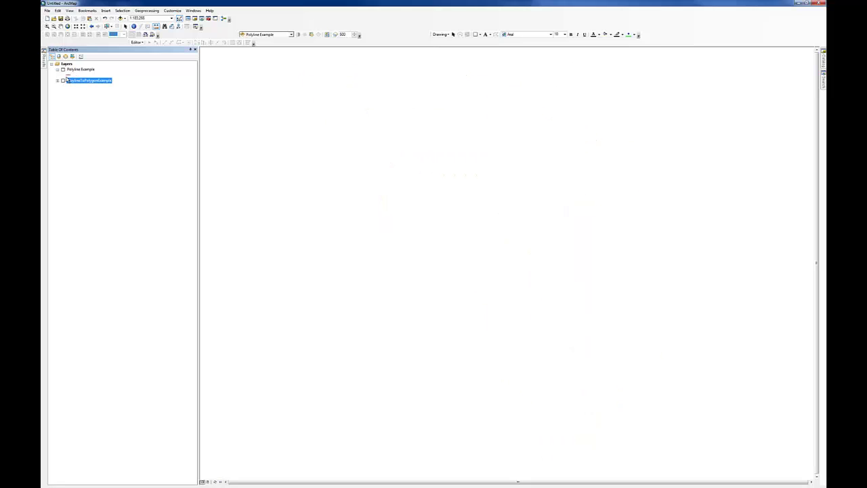
pyautogui.click(62, 70)
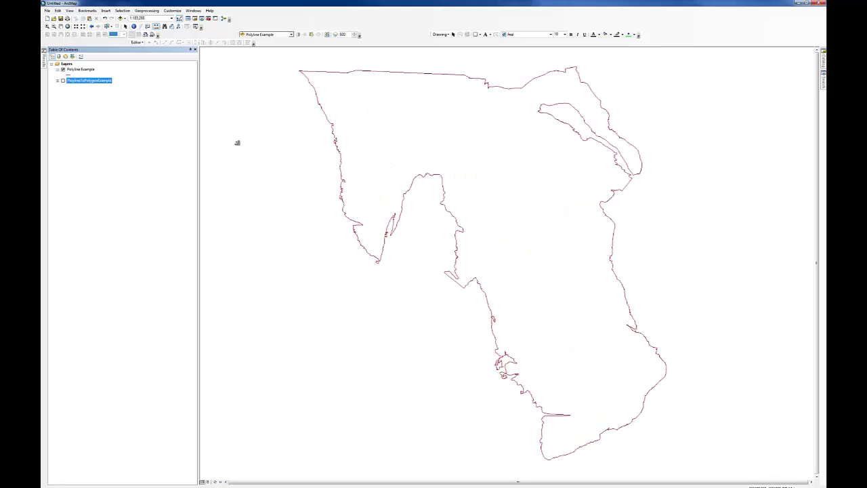
# Start an edit session and show the Polyline Example vertices.
pyautogui.click(138, 42)
pyautogui.click(146, 49)
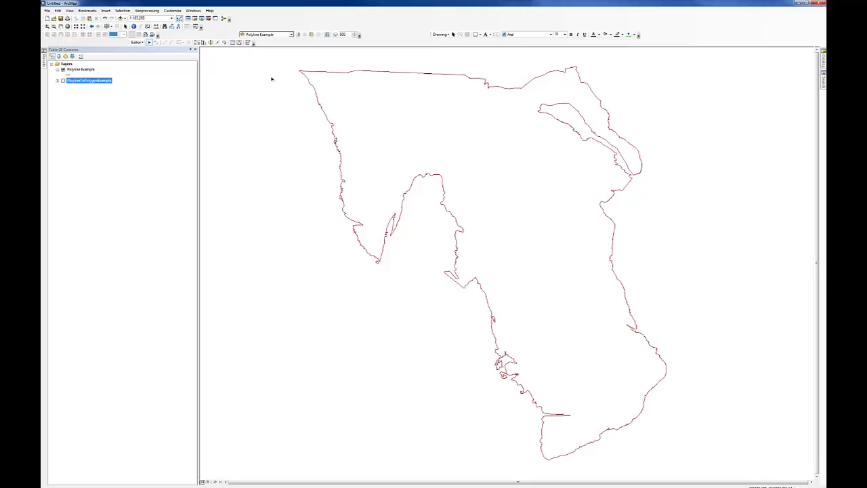
pyautogui.click(198, 42)
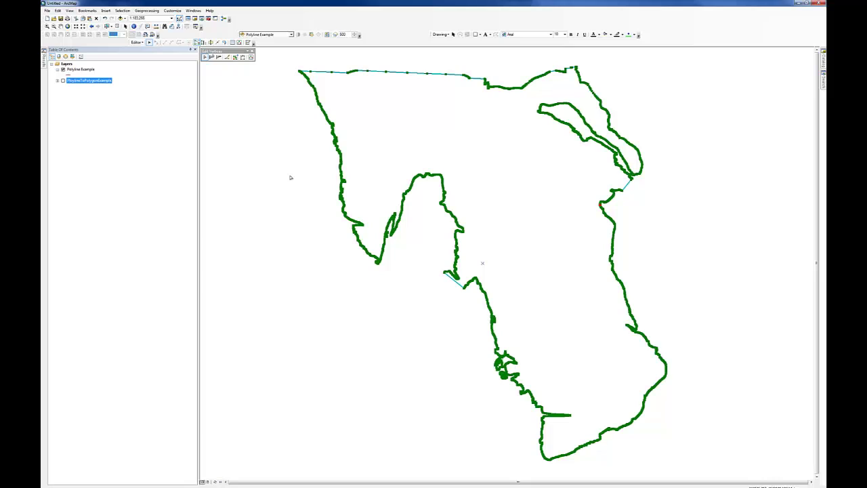
# Zoom in stepwise on the eastern bend where two line ends nearly meet.
pyautogui.click(47, 27)
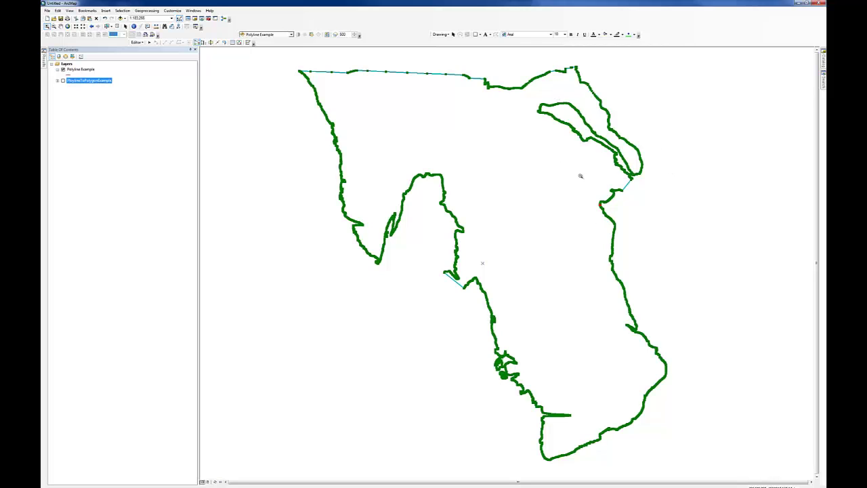
pyautogui.moveTo(590, 196); pyautogui.dragTo(616, 224)
pyautogui.moveTo(413, 181); pyautogui.dragTo(475, 240)
pyautogui.moveTo(429, 210); pyautogui.dragTo(611, 344)
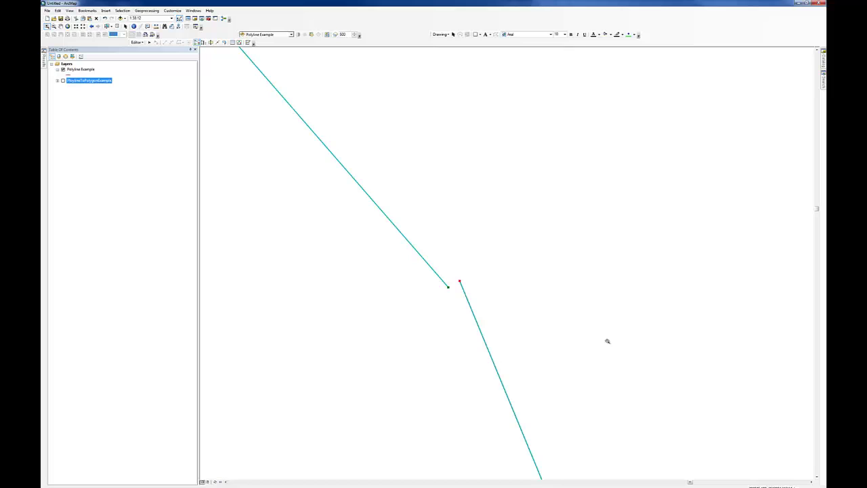
# Measure the gap between the two line endpoints, about 0.41 meters.
pyautogui.moveTo(397, 226); pyautogui.dragTo(514, 332)
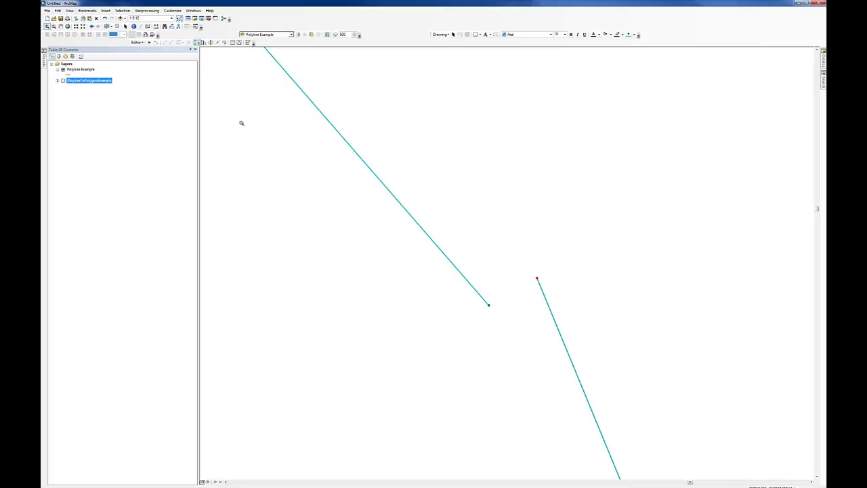
pyautogui.click(156, 26)
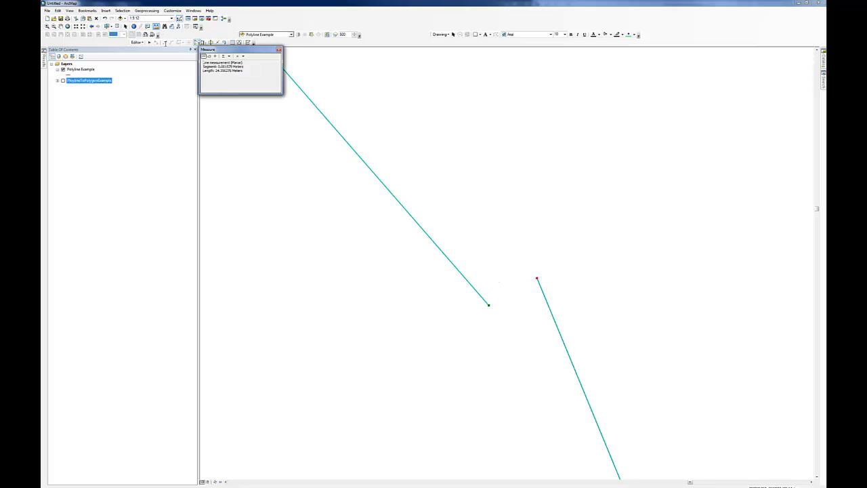
pyautogui.click(489, 305)
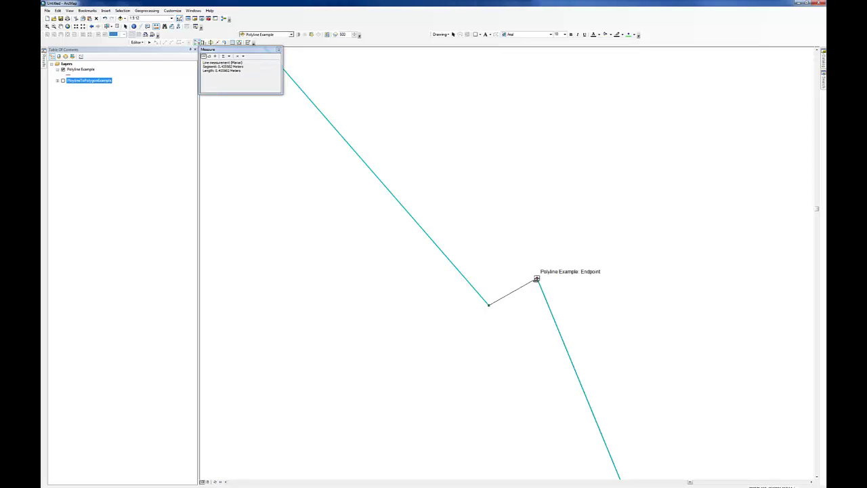
pyautogui.doubleClick(537, 278)
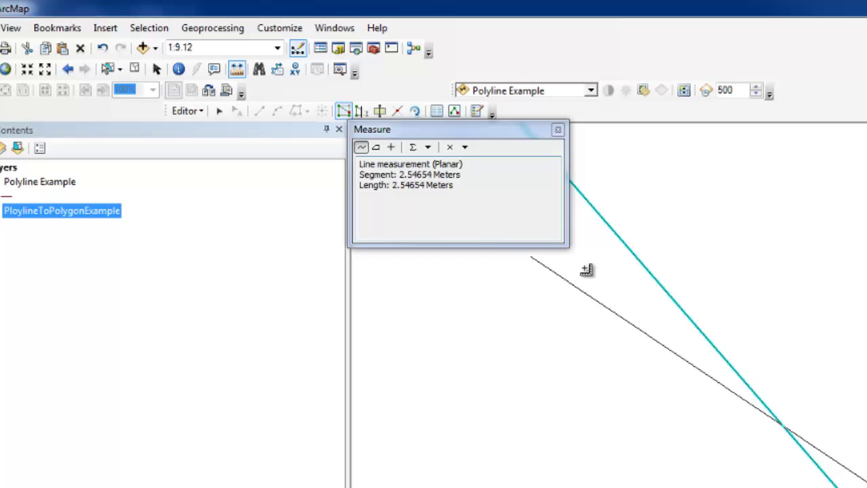
pyautogui.click(574, 167)
# Return to full extent, measure a long line across the coastline, then close Measure.
pyautogui.click(558, 130)
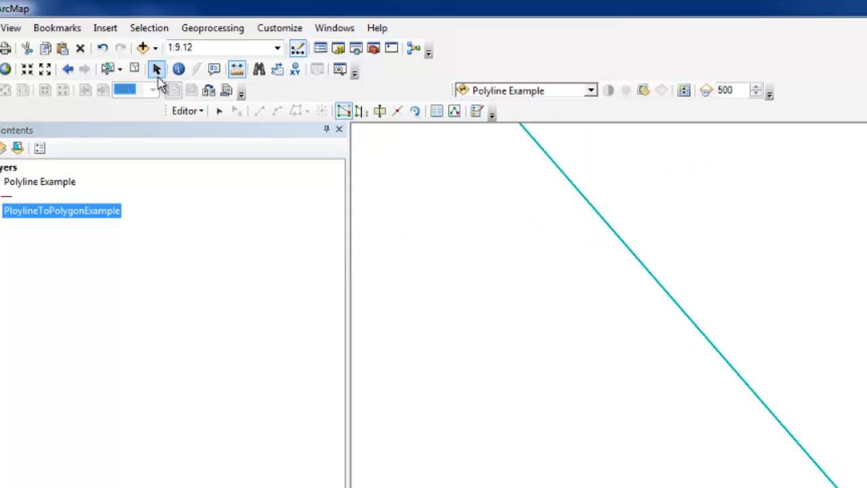
pyautogui.click(67, 37)
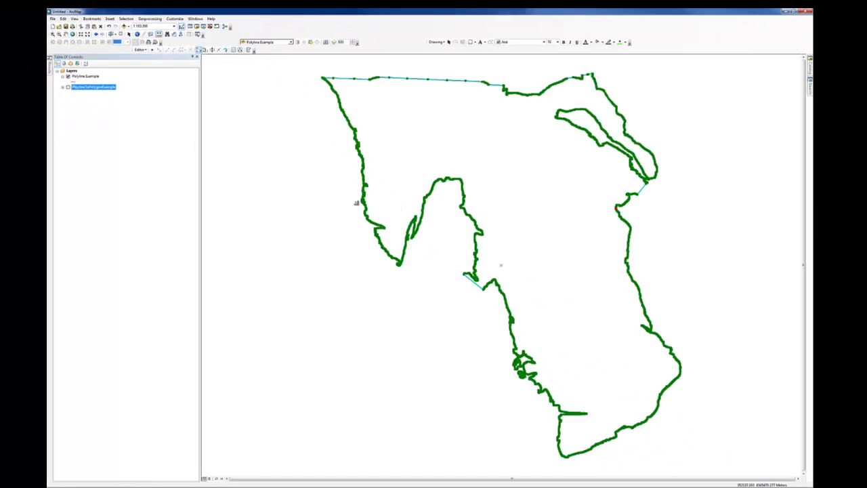
pyautogui.click(383, 222)
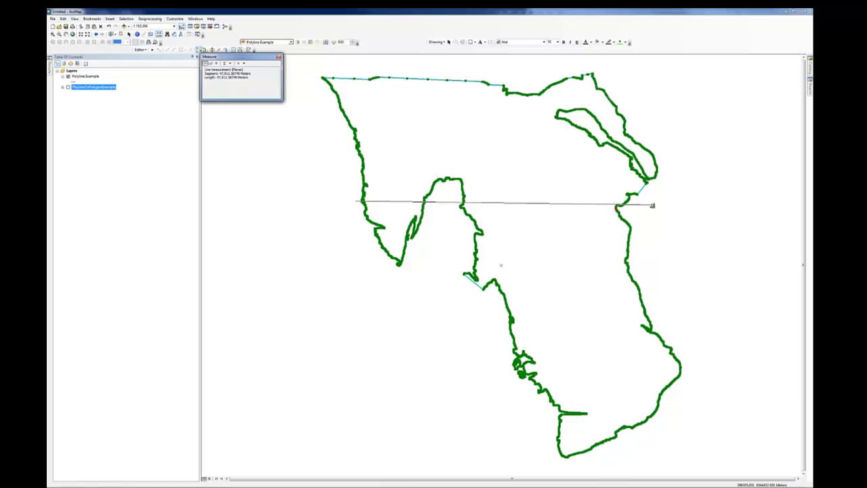
pyautogui.press('Escape')
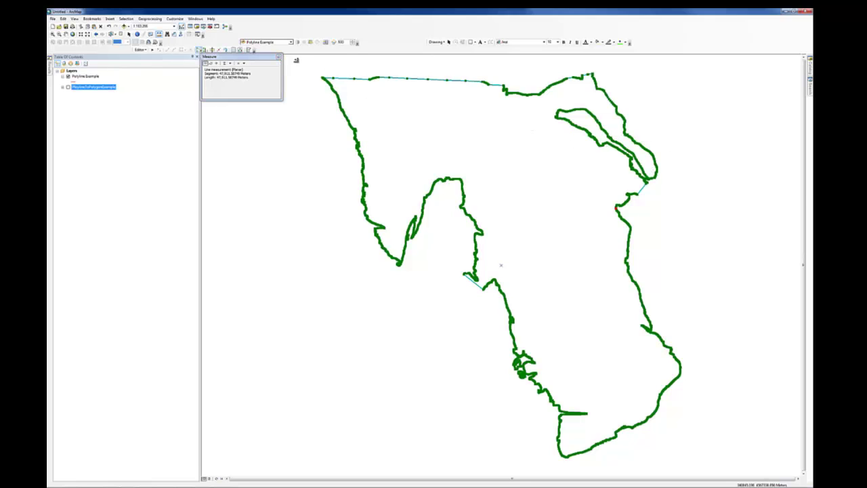
pyautogui.click(278, 57)
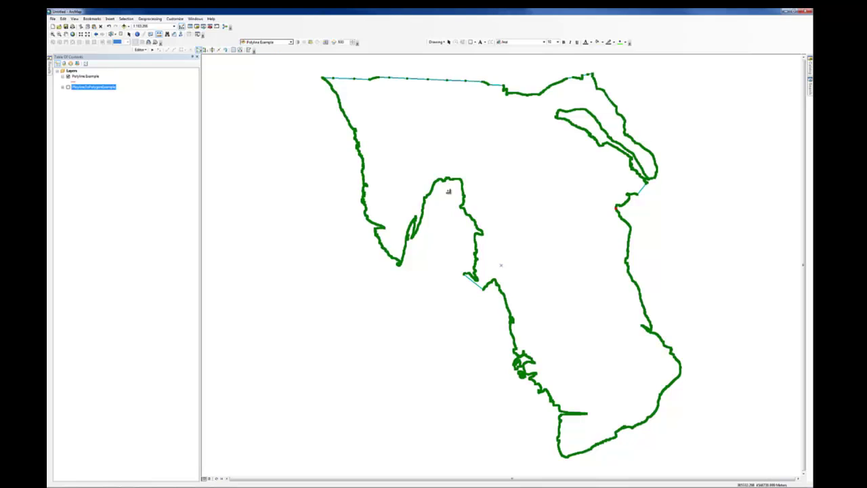